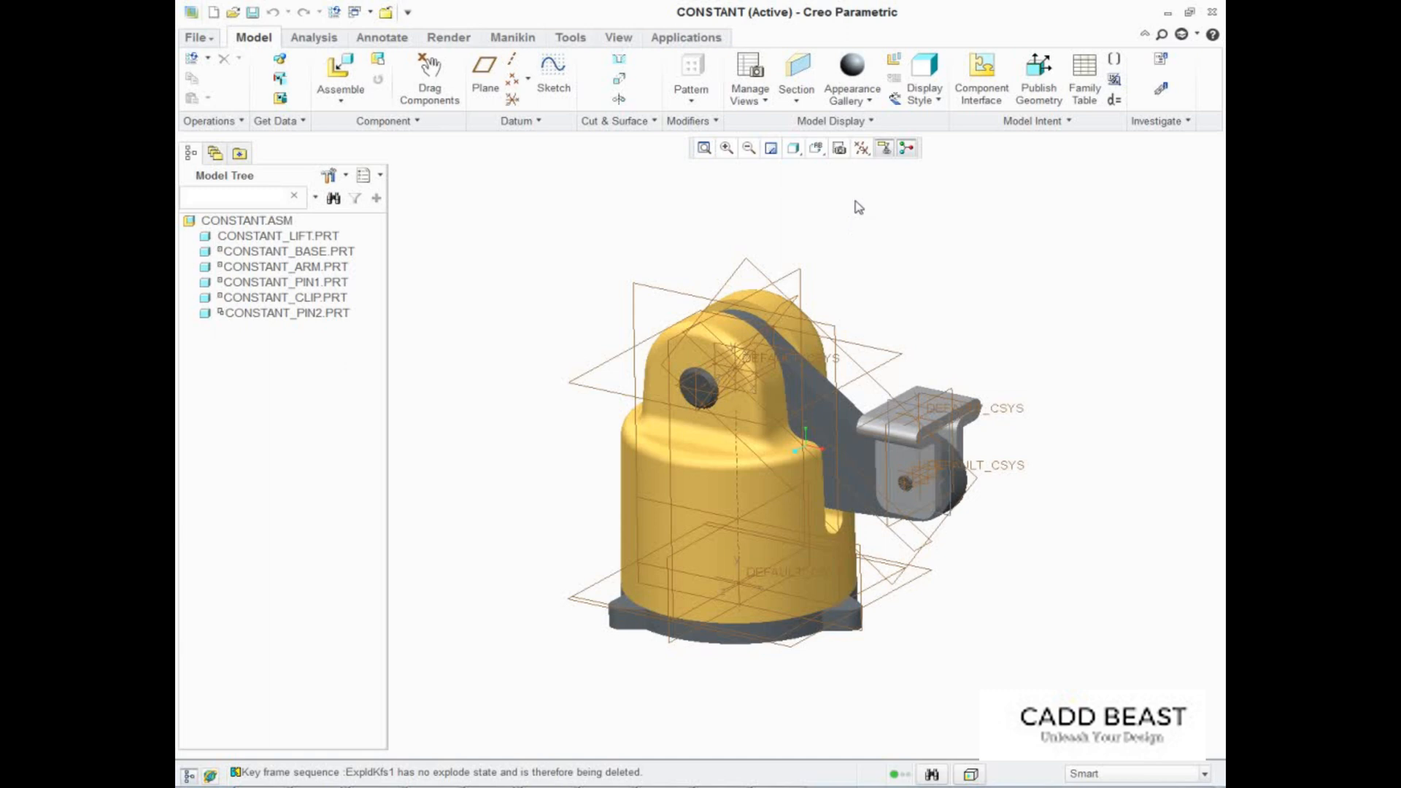
Hide all datum axes, points, coordinate systems and planes in the assembly display.
click(862, 149)
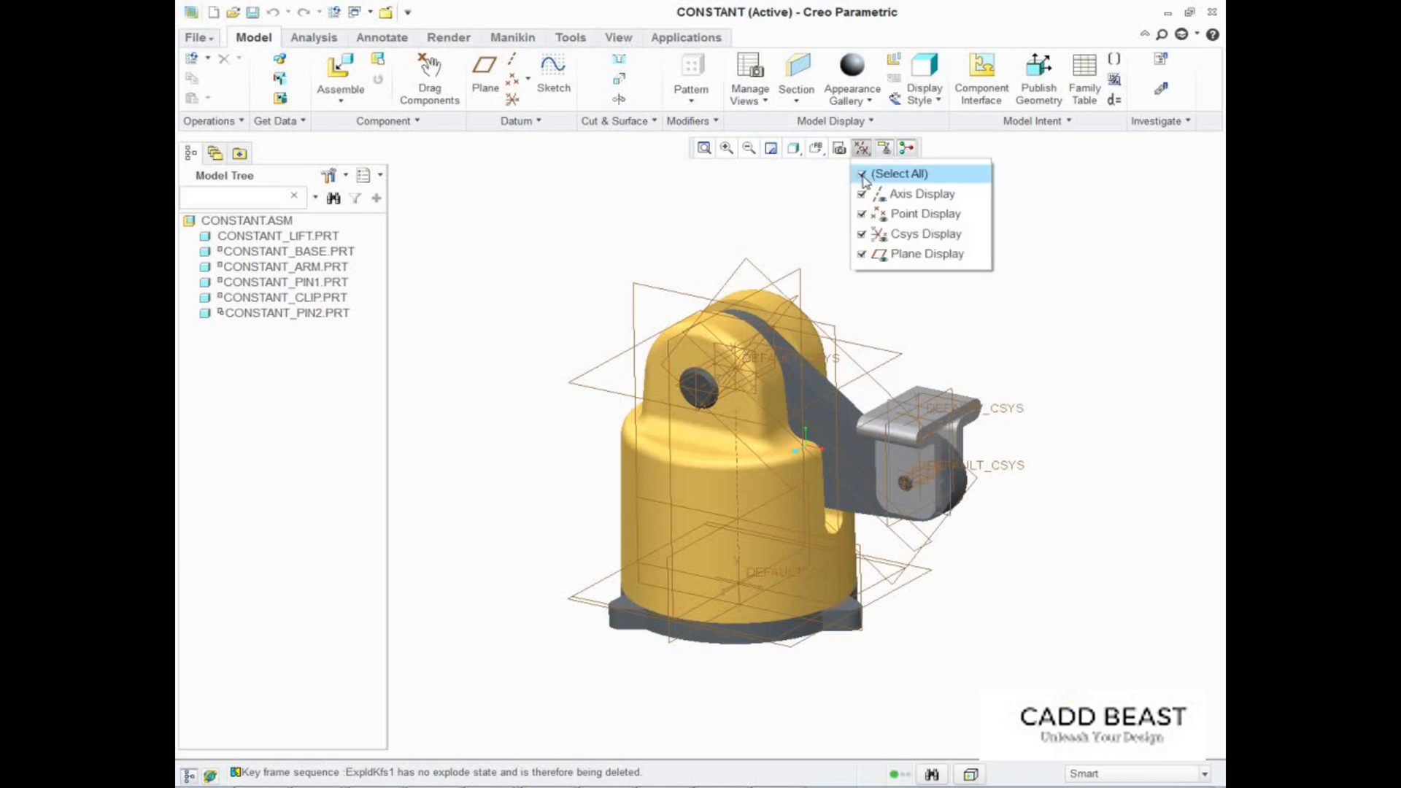
click(864, 174)
click(803, 184)
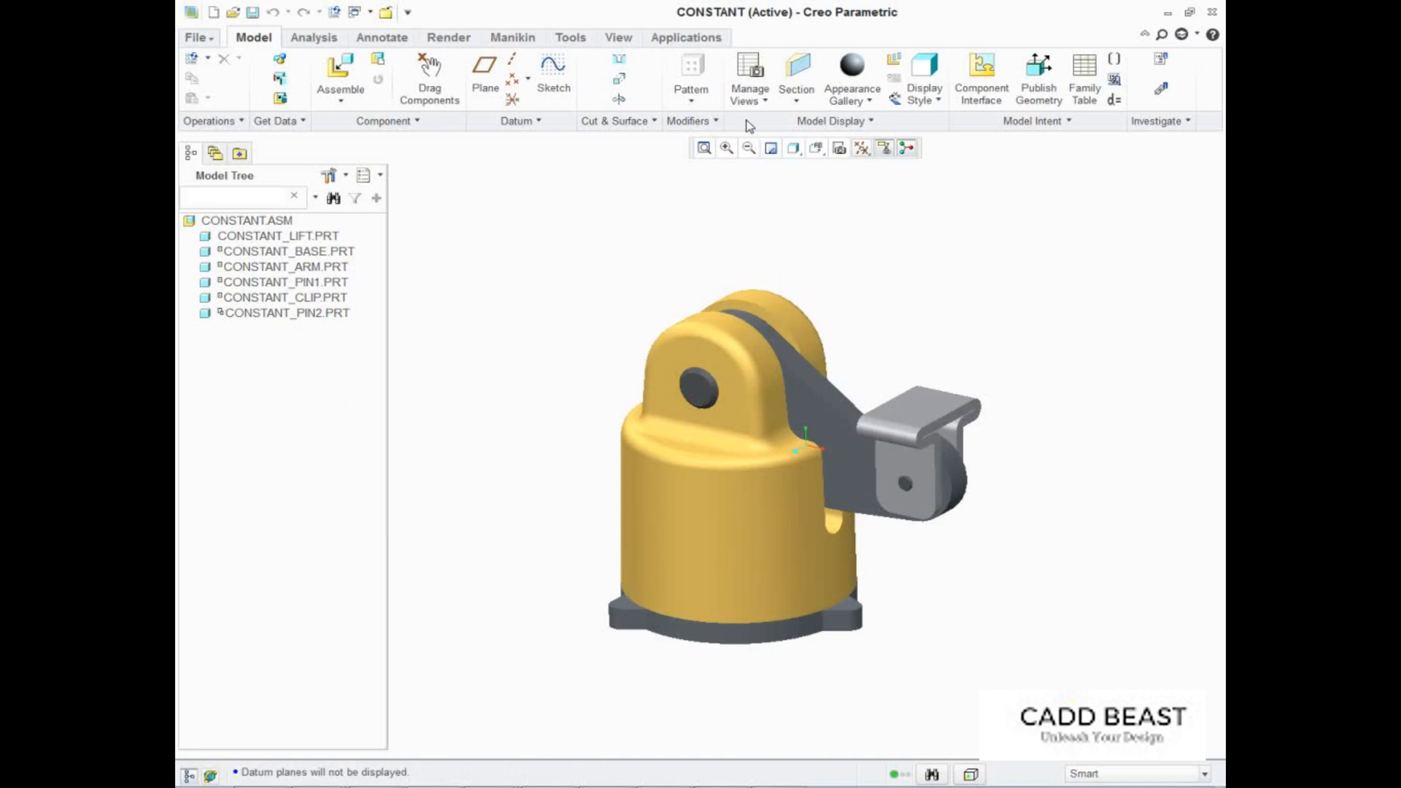
Switch the assembly to the Mechanism application and orient the model to the FRONT view.
click(686, 38)
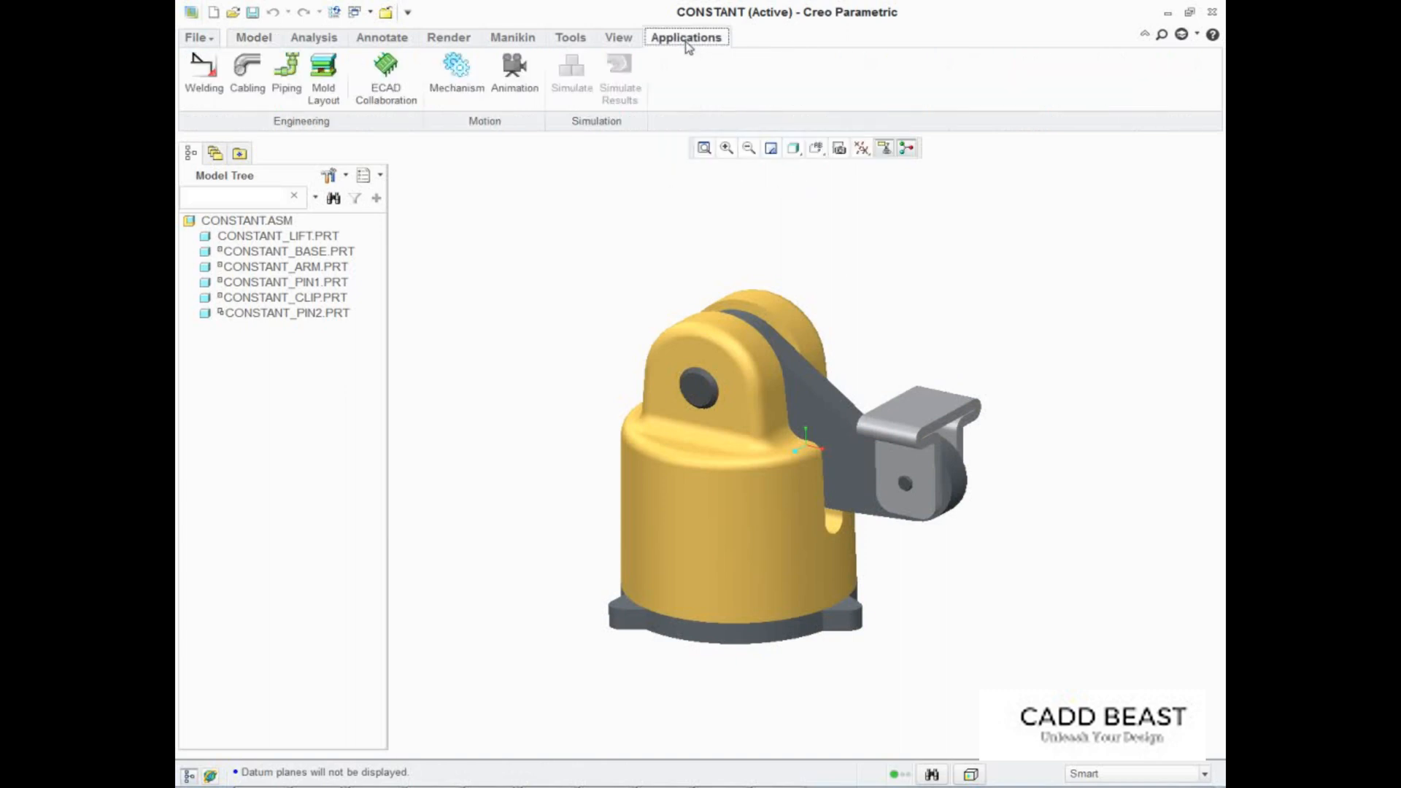
click(458, 73)
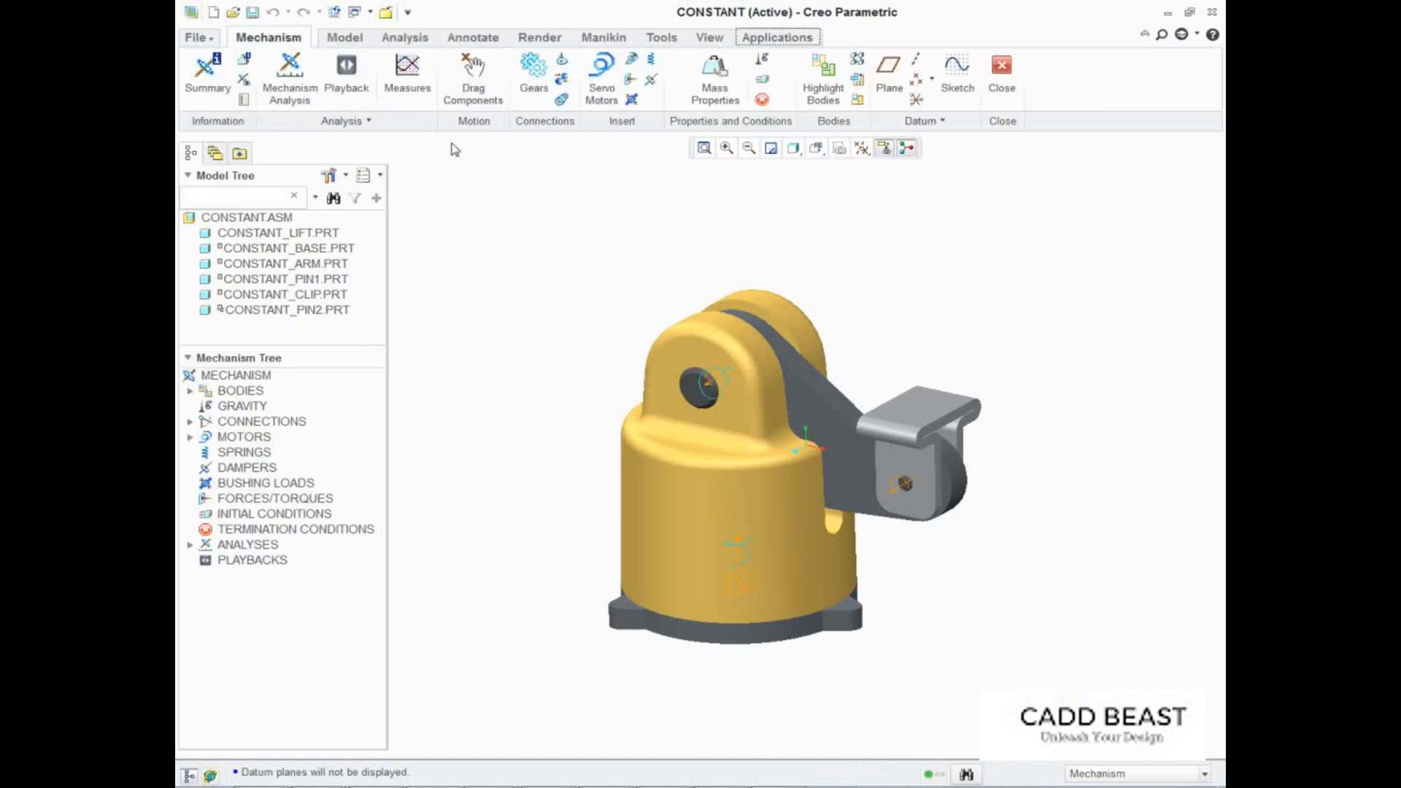
click(814, 152)
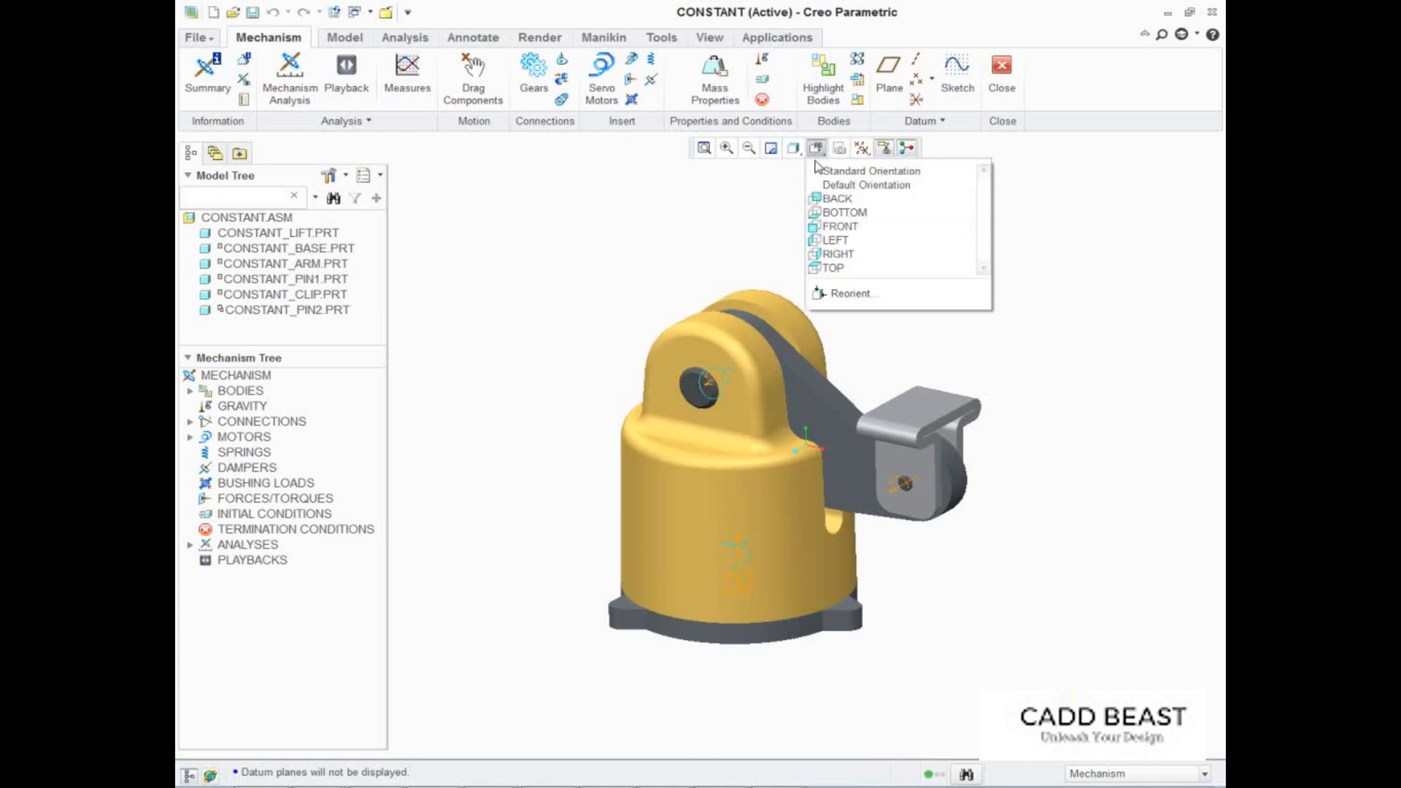
click(829, 228)
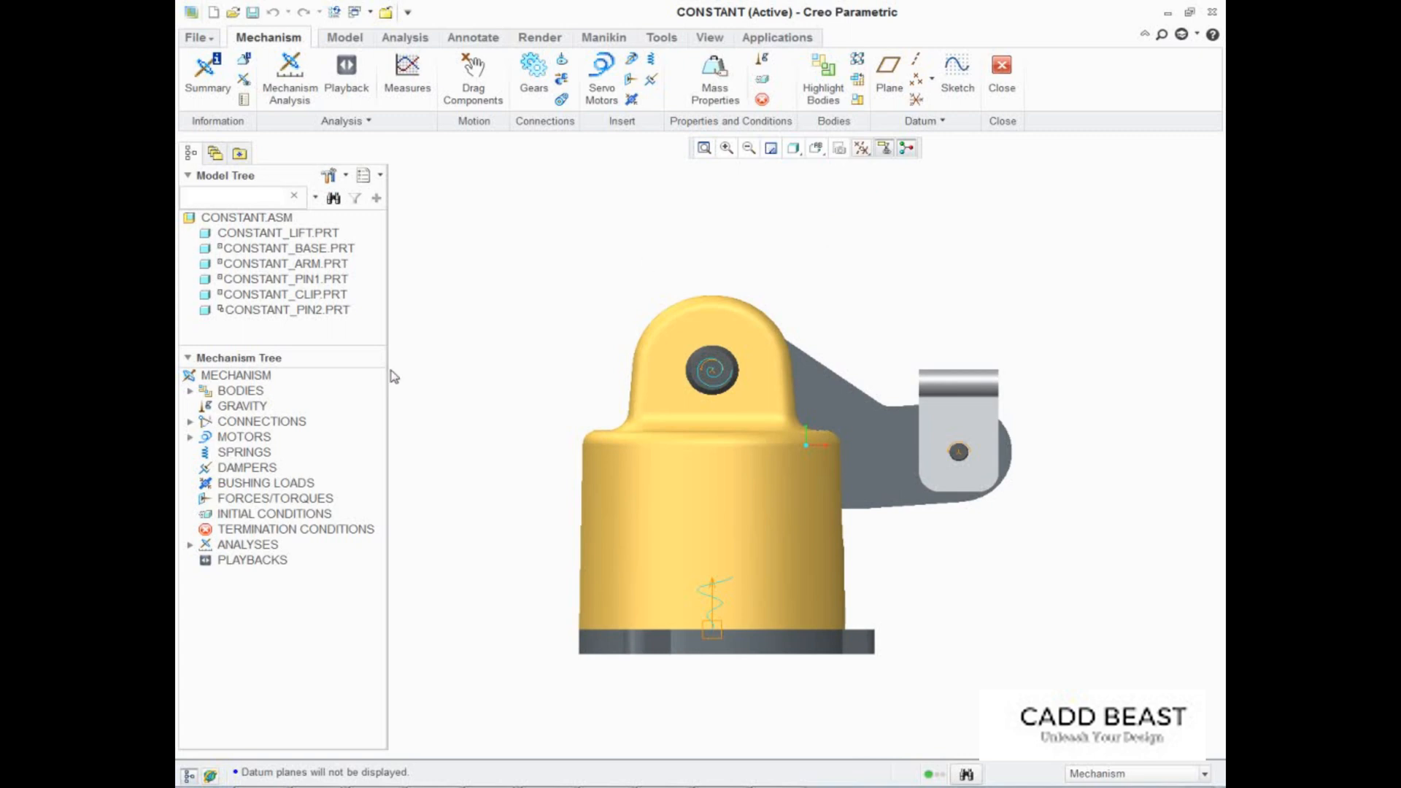
Open the definition of ServoMotor1 for editing and show its profile settings.
click(191, 439)
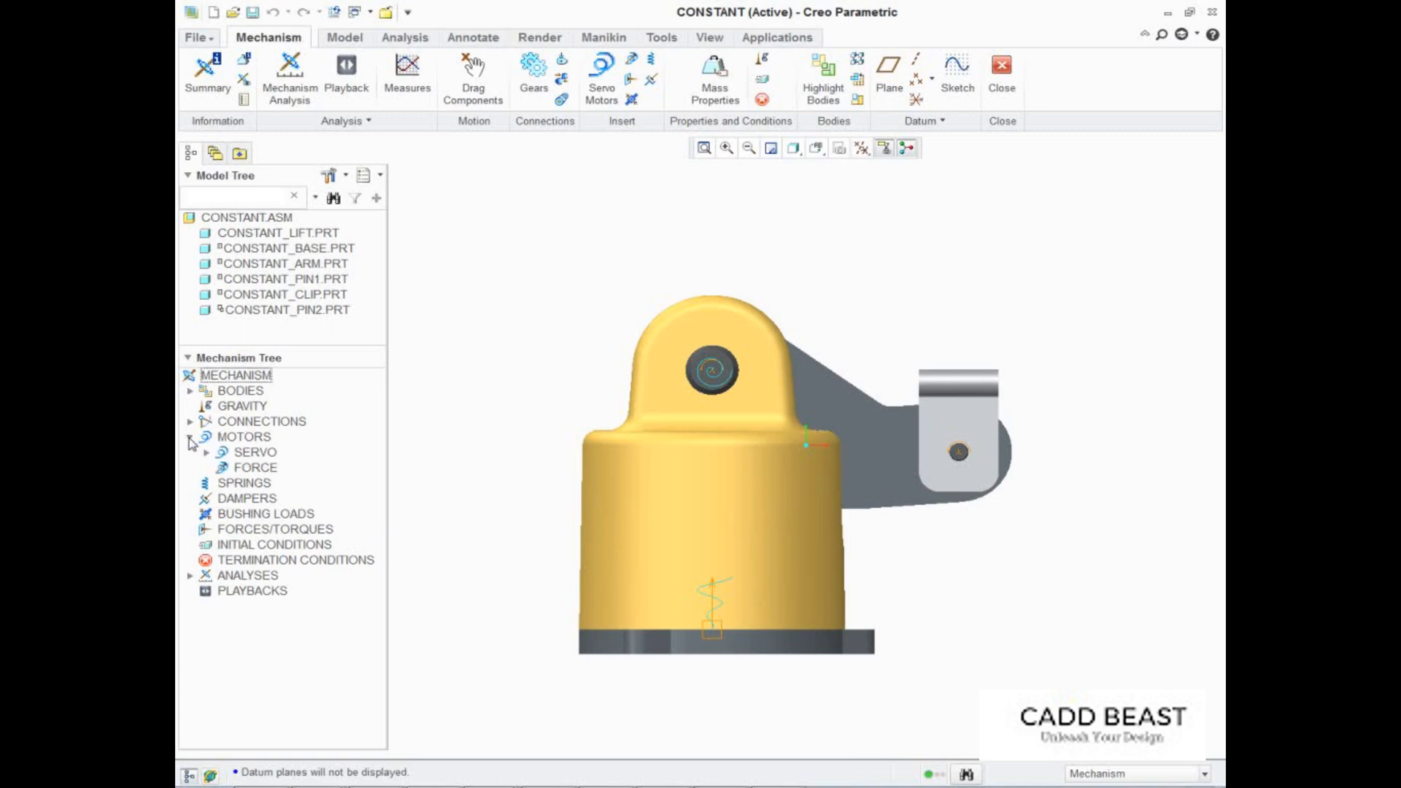
click(208, 453)
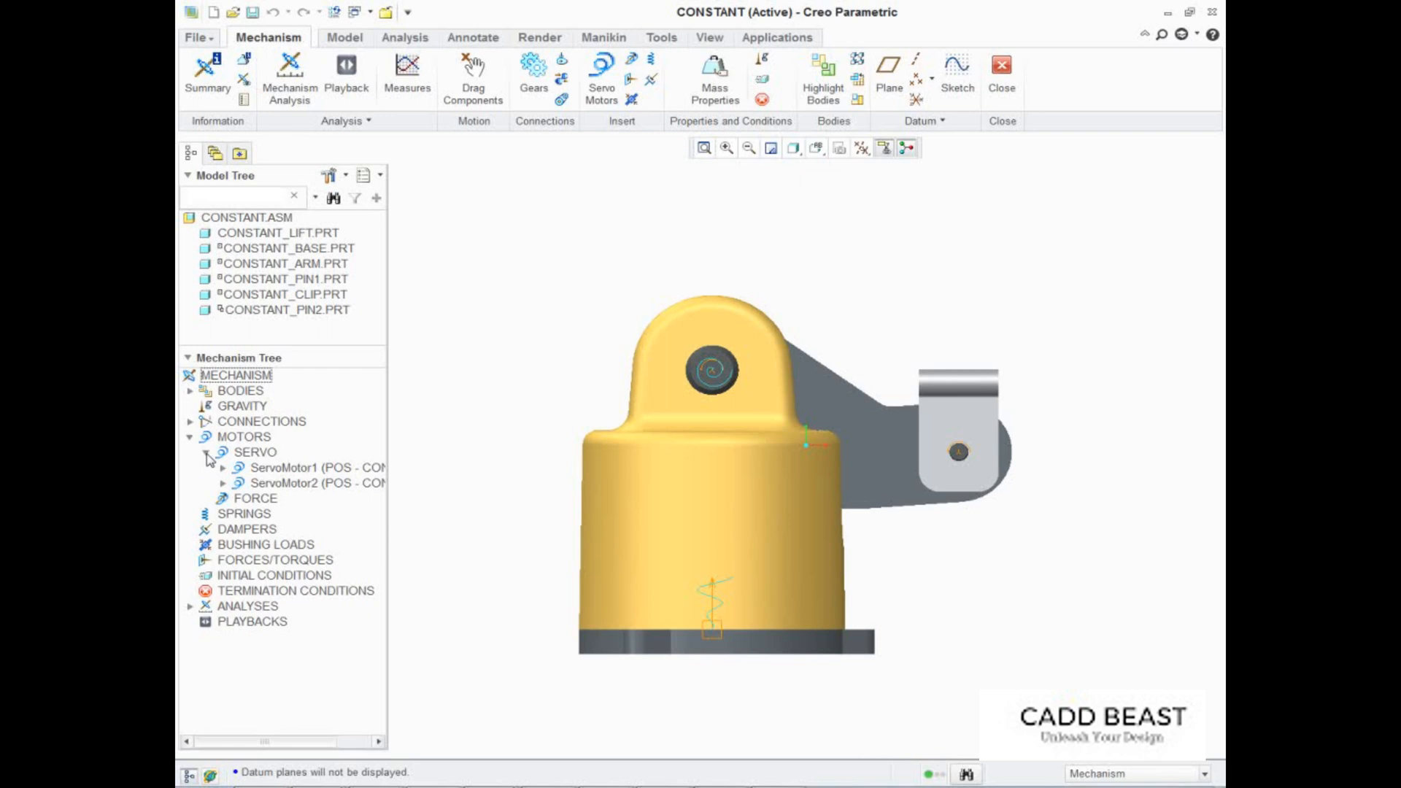
right_click(261, 471)
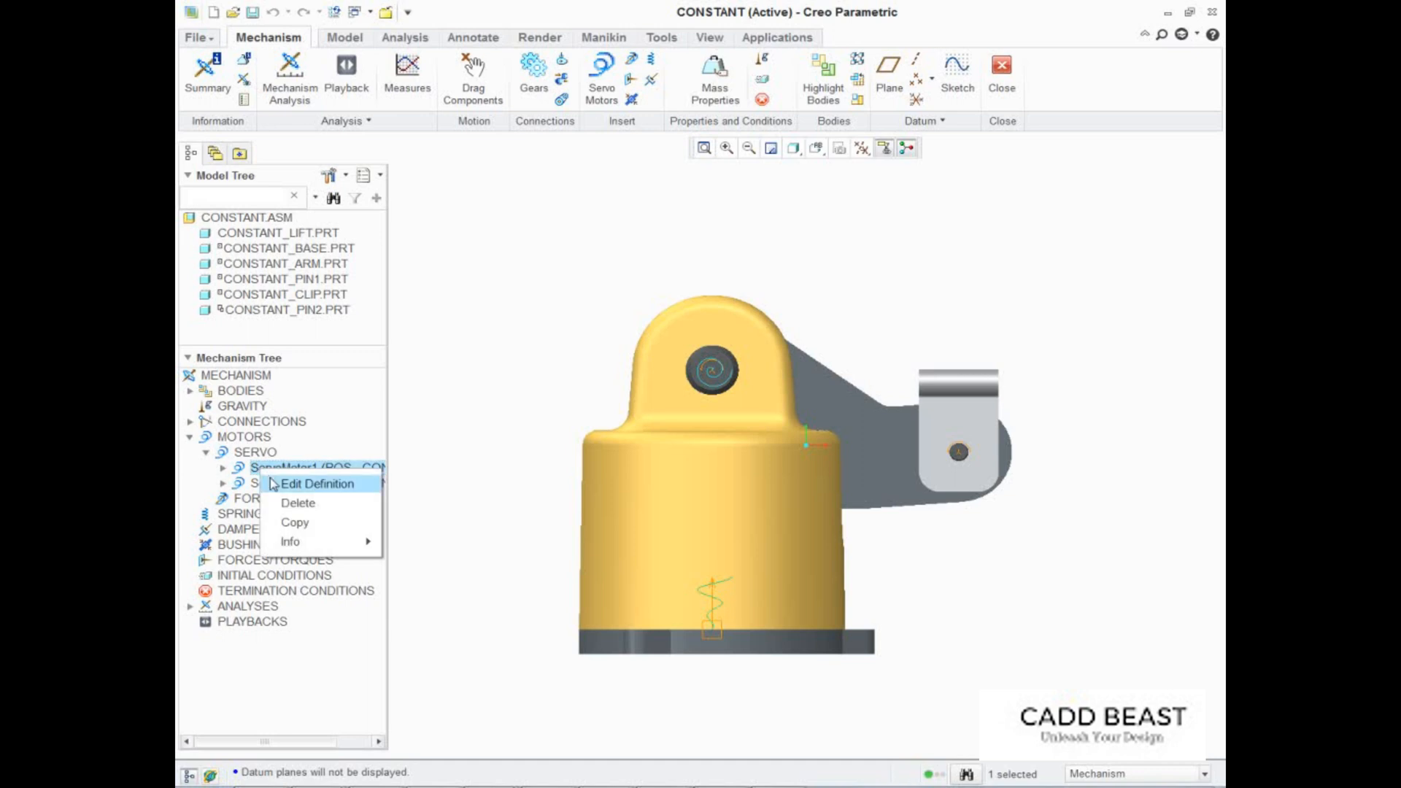
click(272, 485)
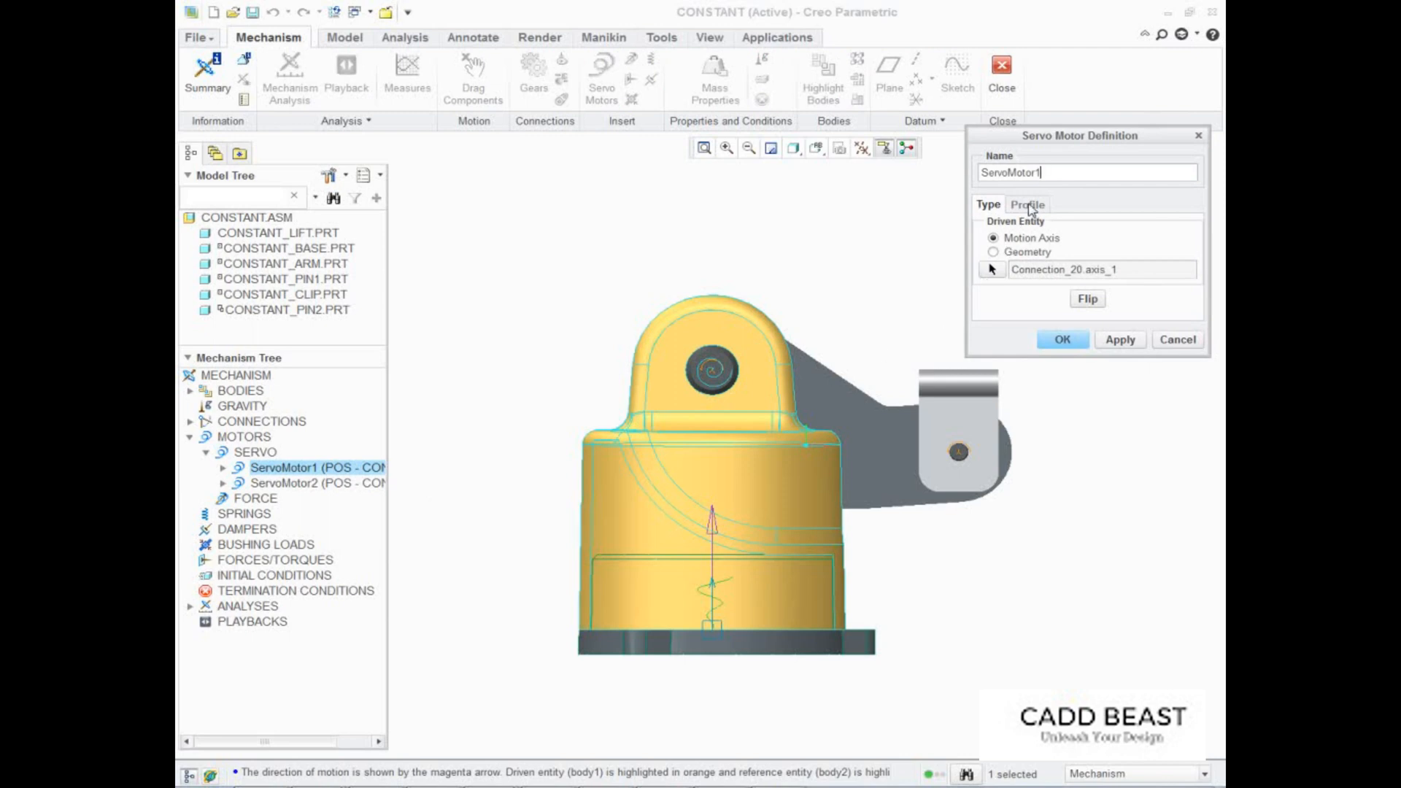
click(1030, 208)
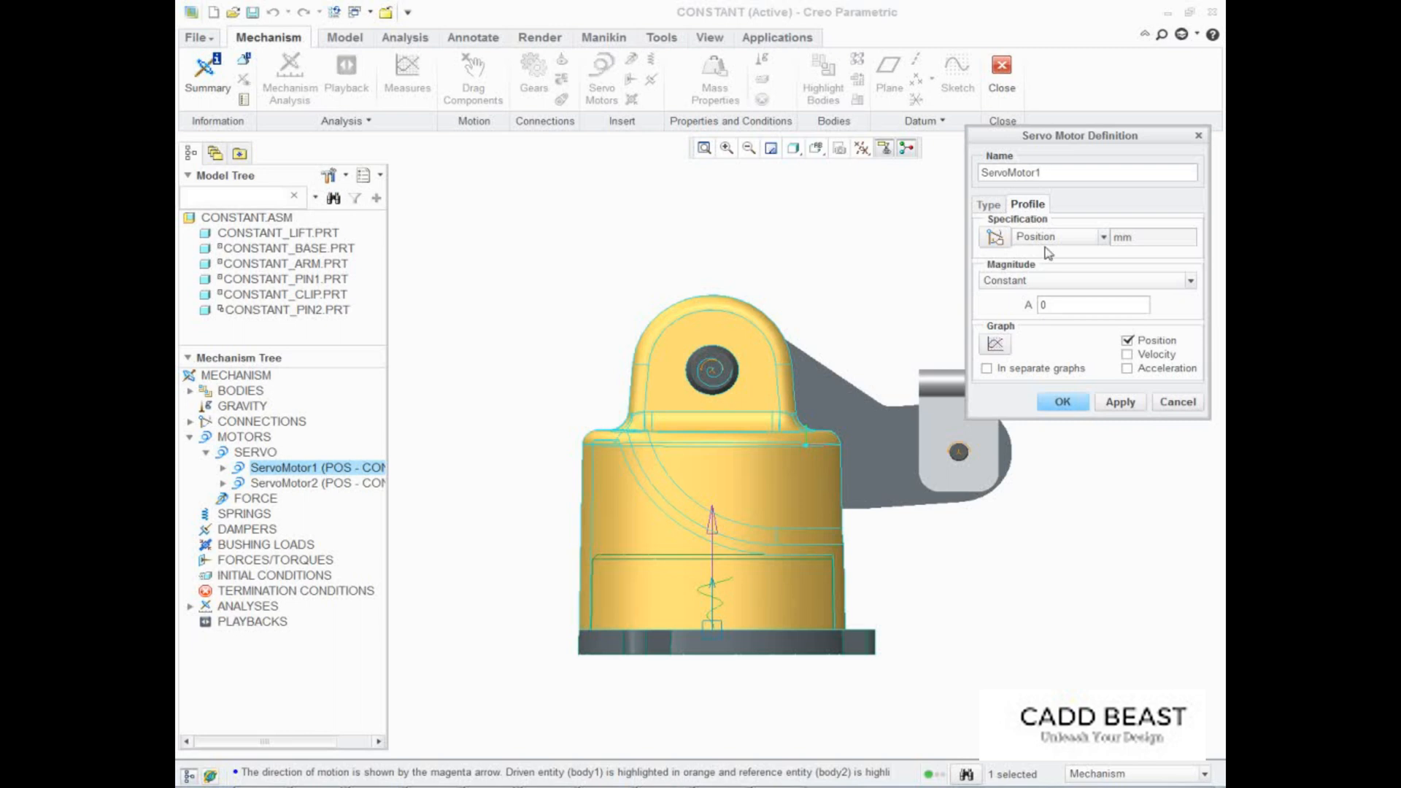
Set the motor's constant position magnitude to 15 mm and graph its position, velocity and acceleration together, then close the graph.
double_click(1067, 305)
text(15)
click(1128, 355)
click(1128, 370)
click(997, 345)
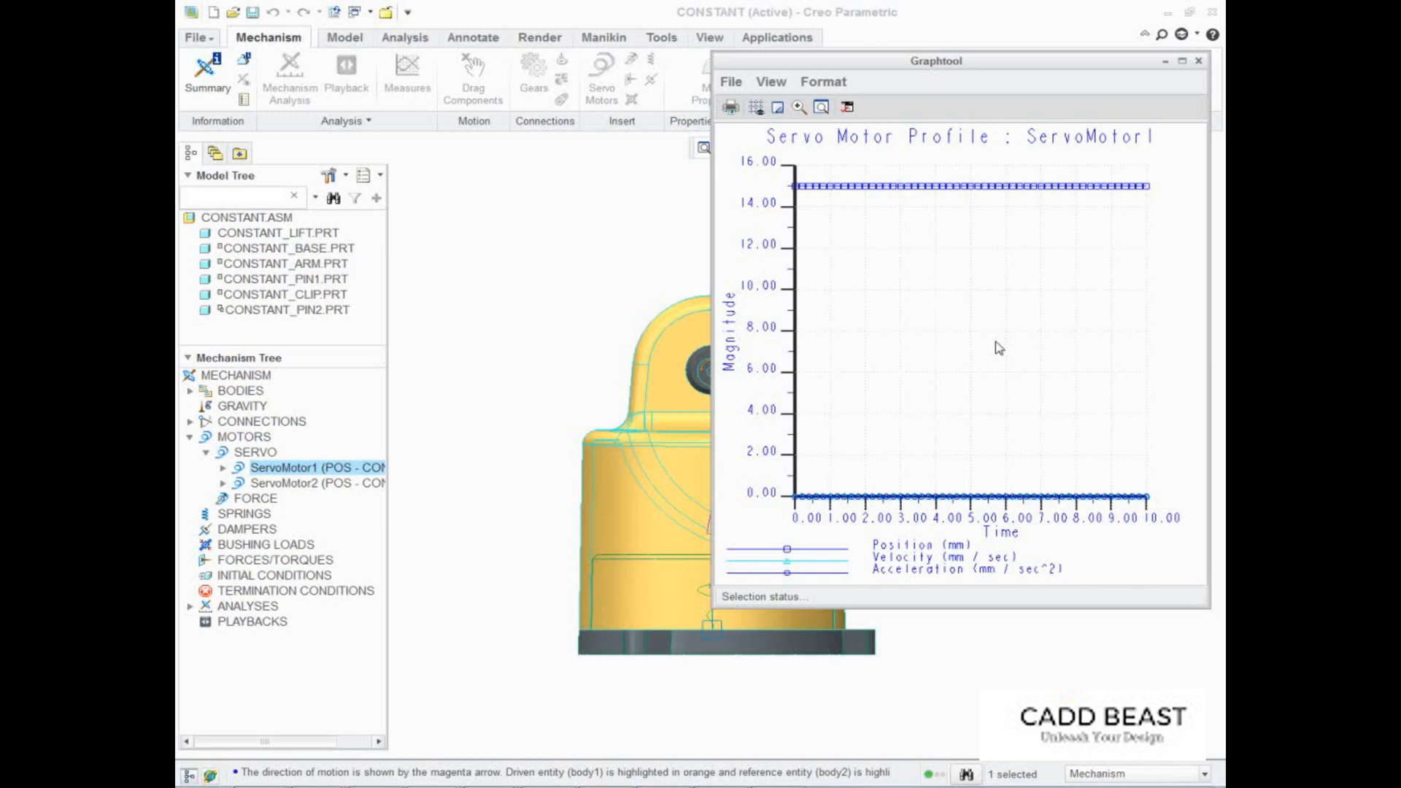
click(729, 82)
click(732, 180)
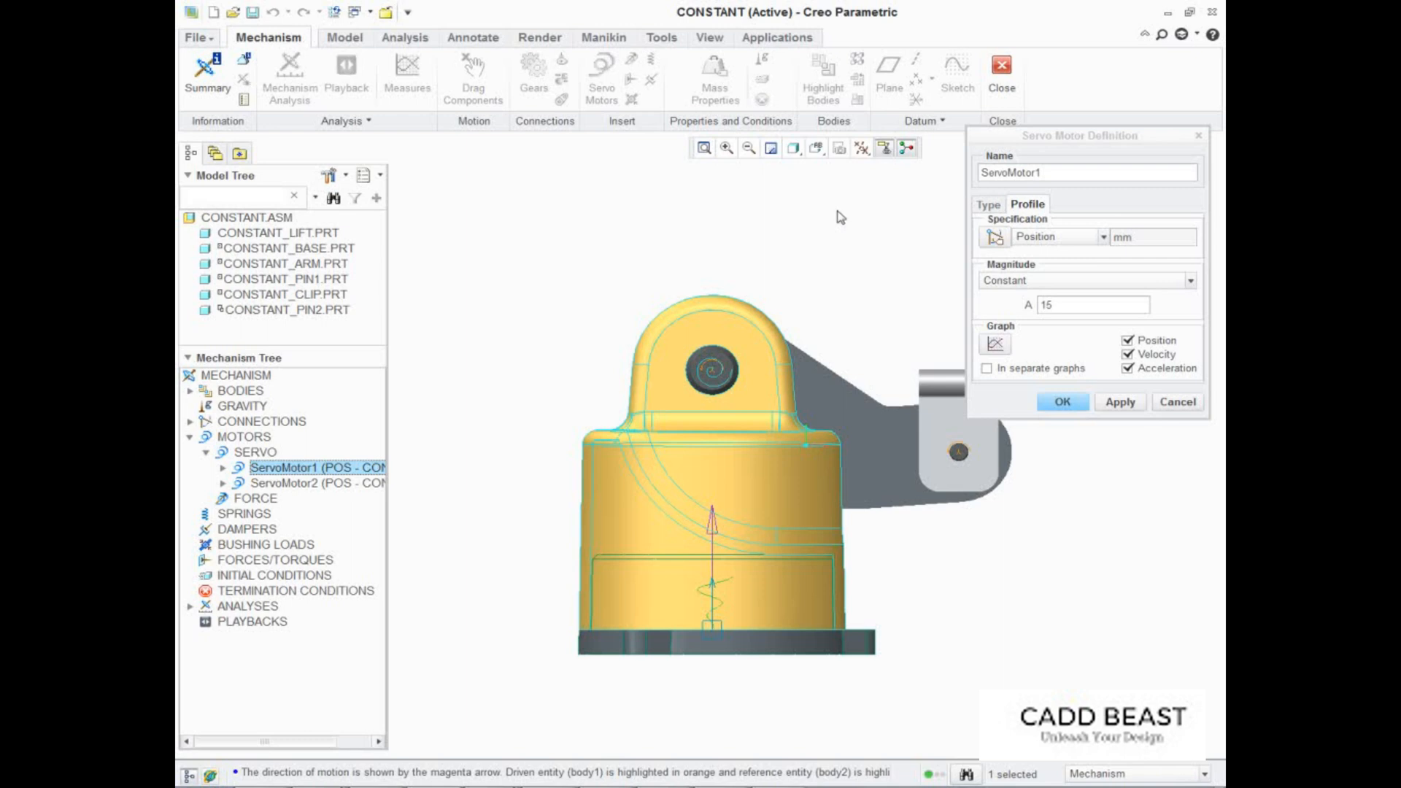
Change the motor profile to a constant velocity of 1.5 mm/sec, graph position, velocity and acceleration, and close the graph.
click(1104, 237)
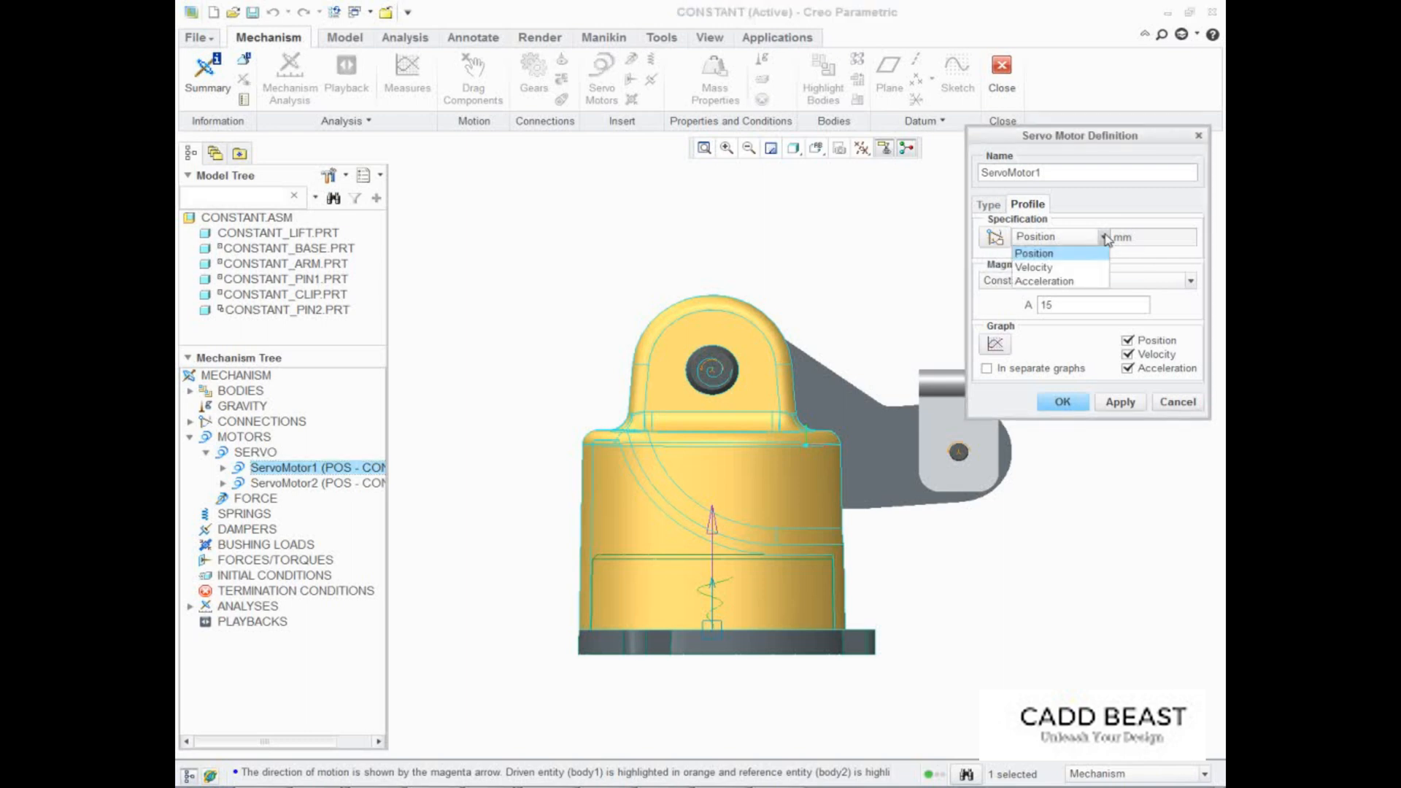
click(1084, 267)
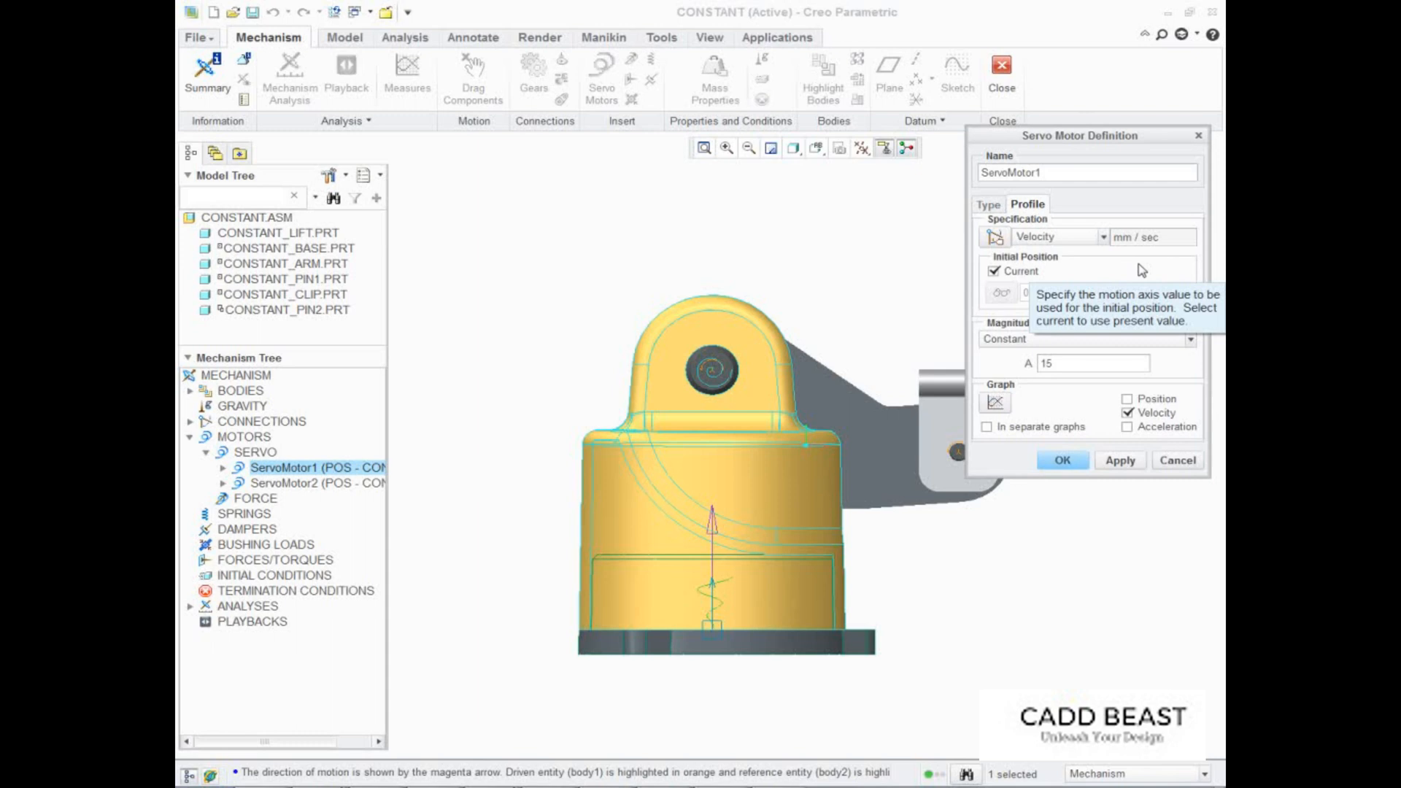
double_click(1044, 364)
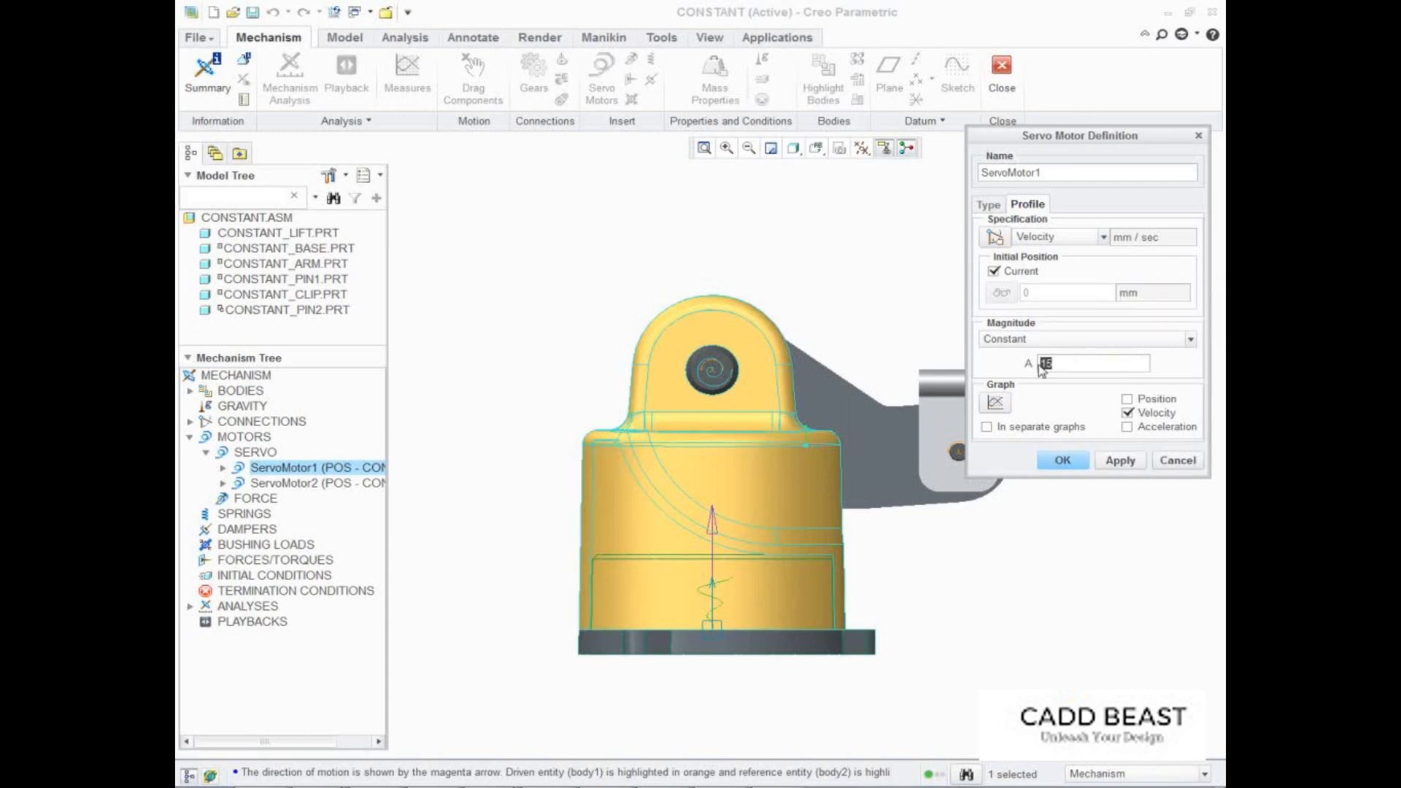
text(1.5)
click(1128, 400)
click(1128, 427)
click(997, 403)
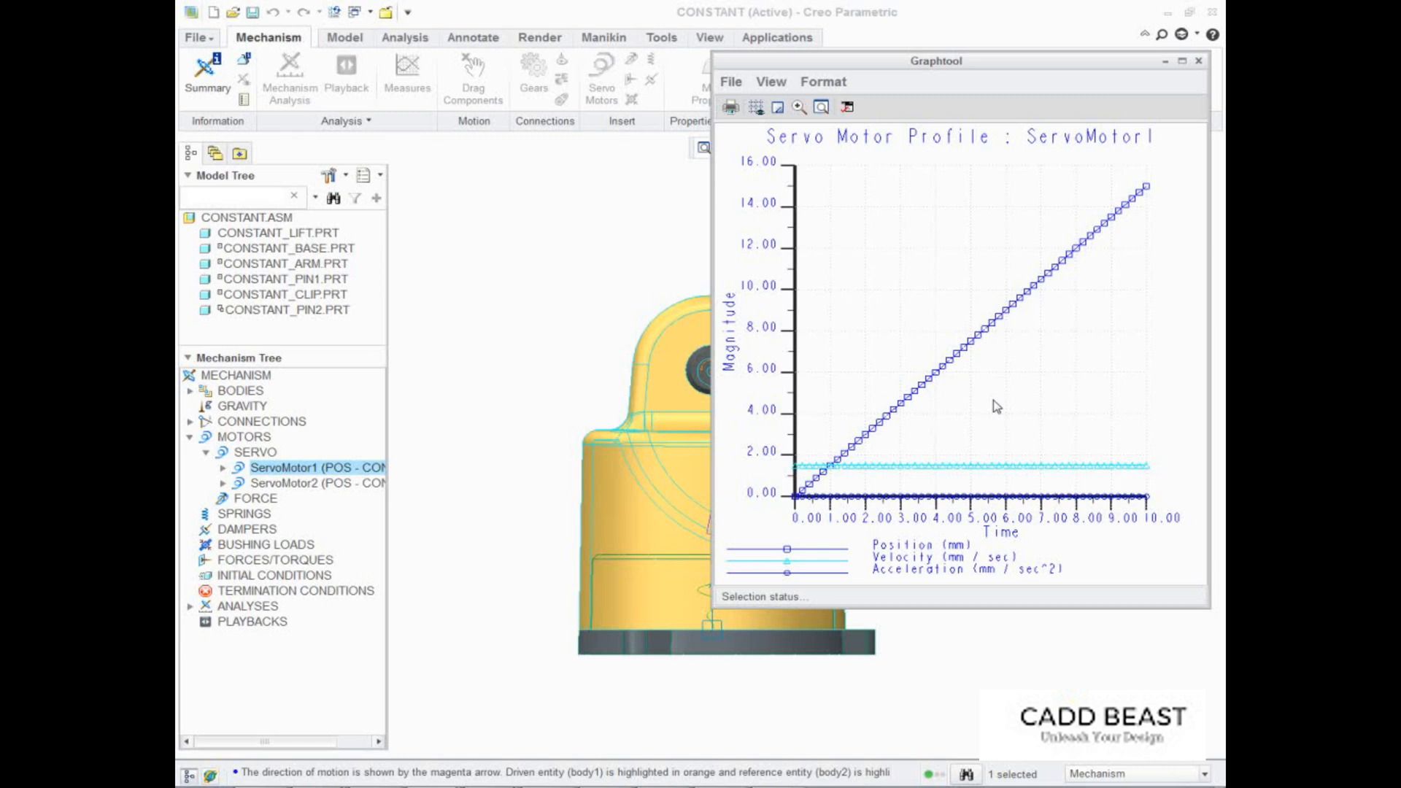
click(732, 82)
click(738, 181)
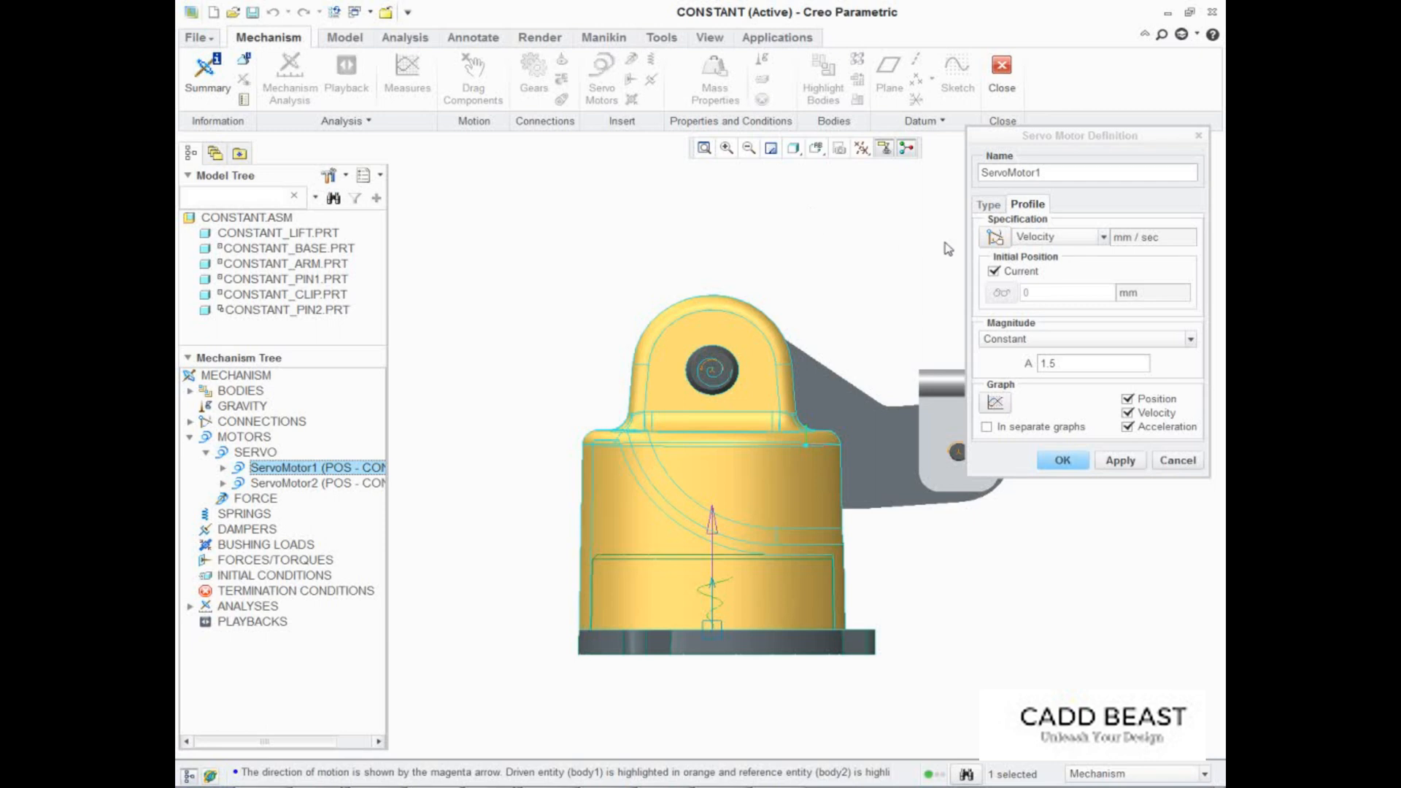
Change the profile to a constant acceleration of 0.5 mm/sec^2, graph position, velocity and acceleration, and accept the motor definition.
click(1104, 237)
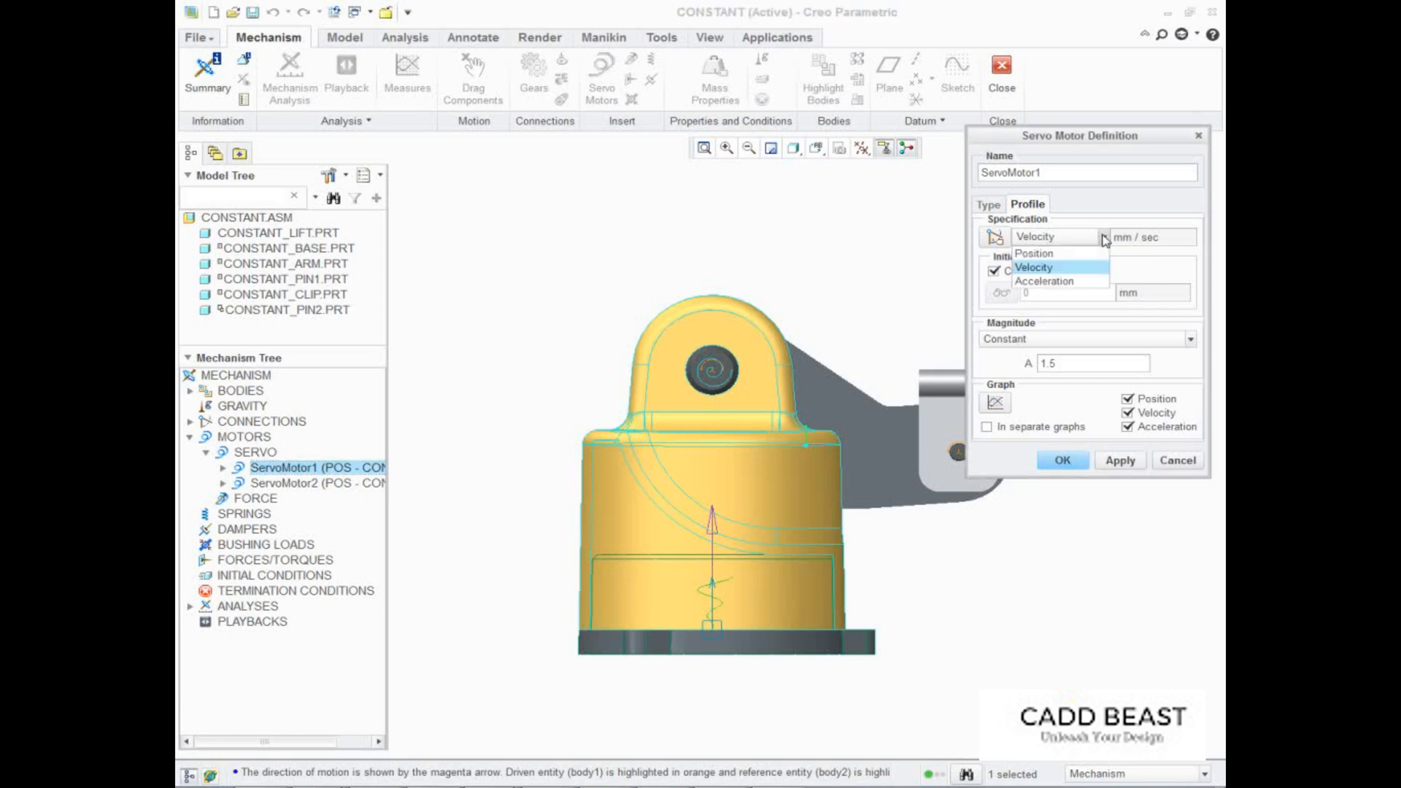
click(1084, 282)
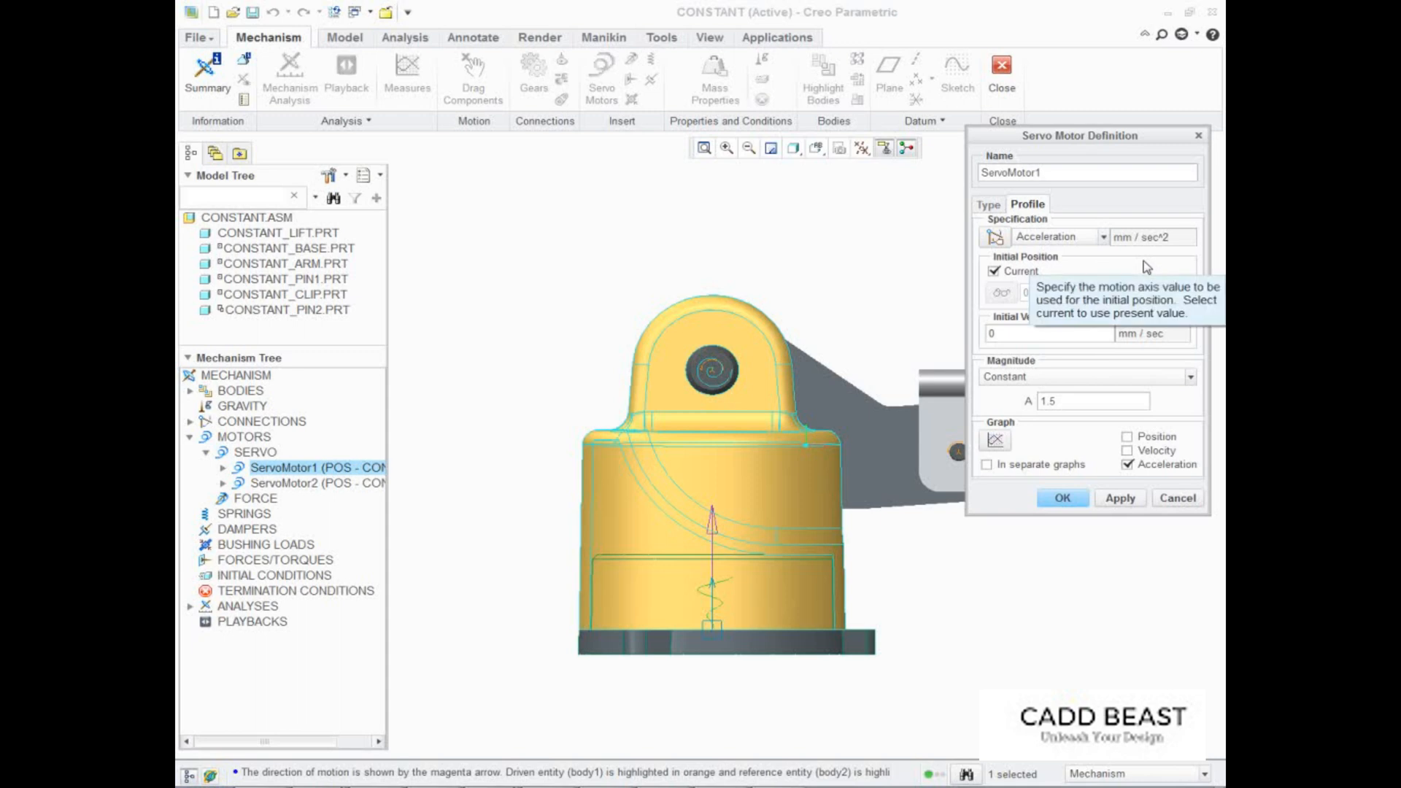
drag(1066, 398, 1013, 403)
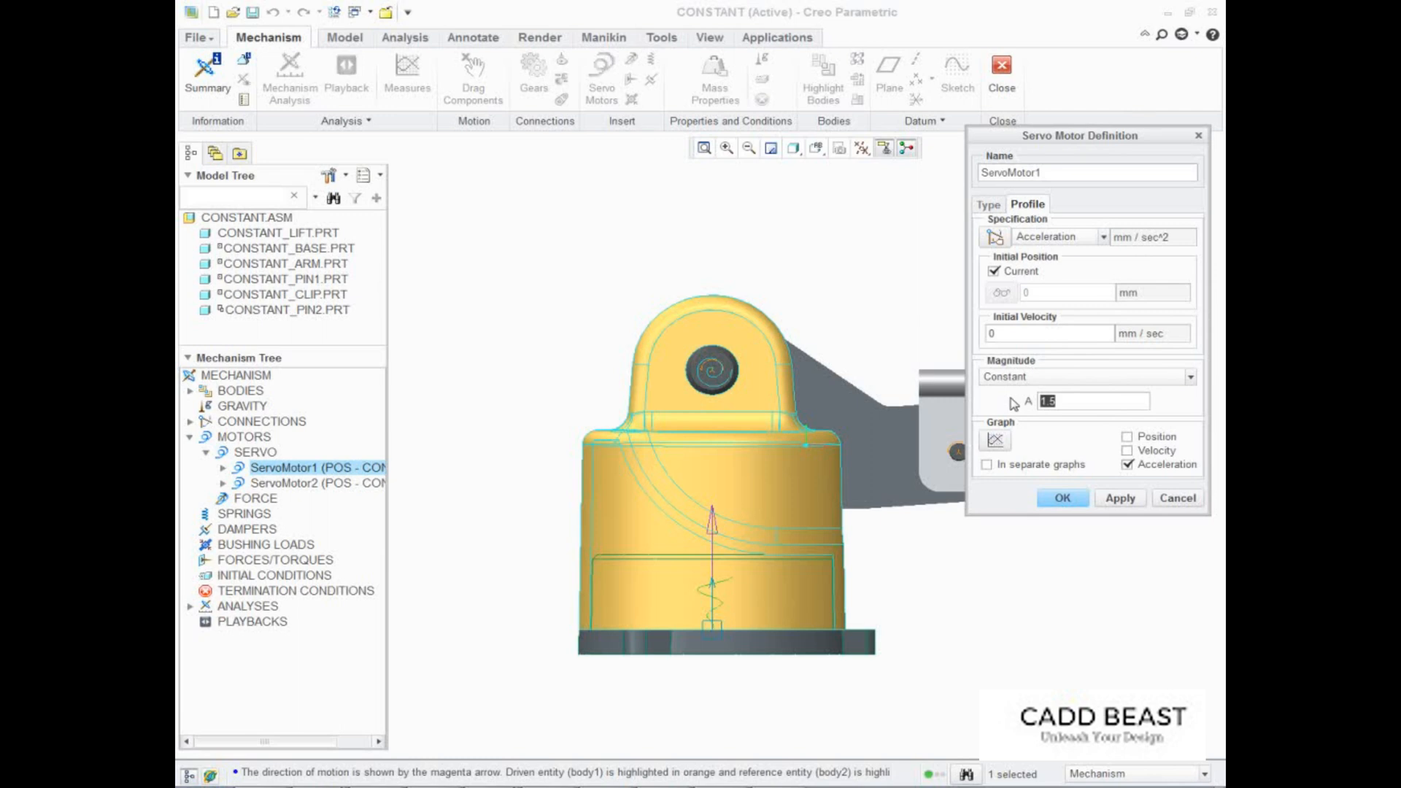
text(0.5)
click(1127, 436)
click(1128, 452)
click(996, 440)
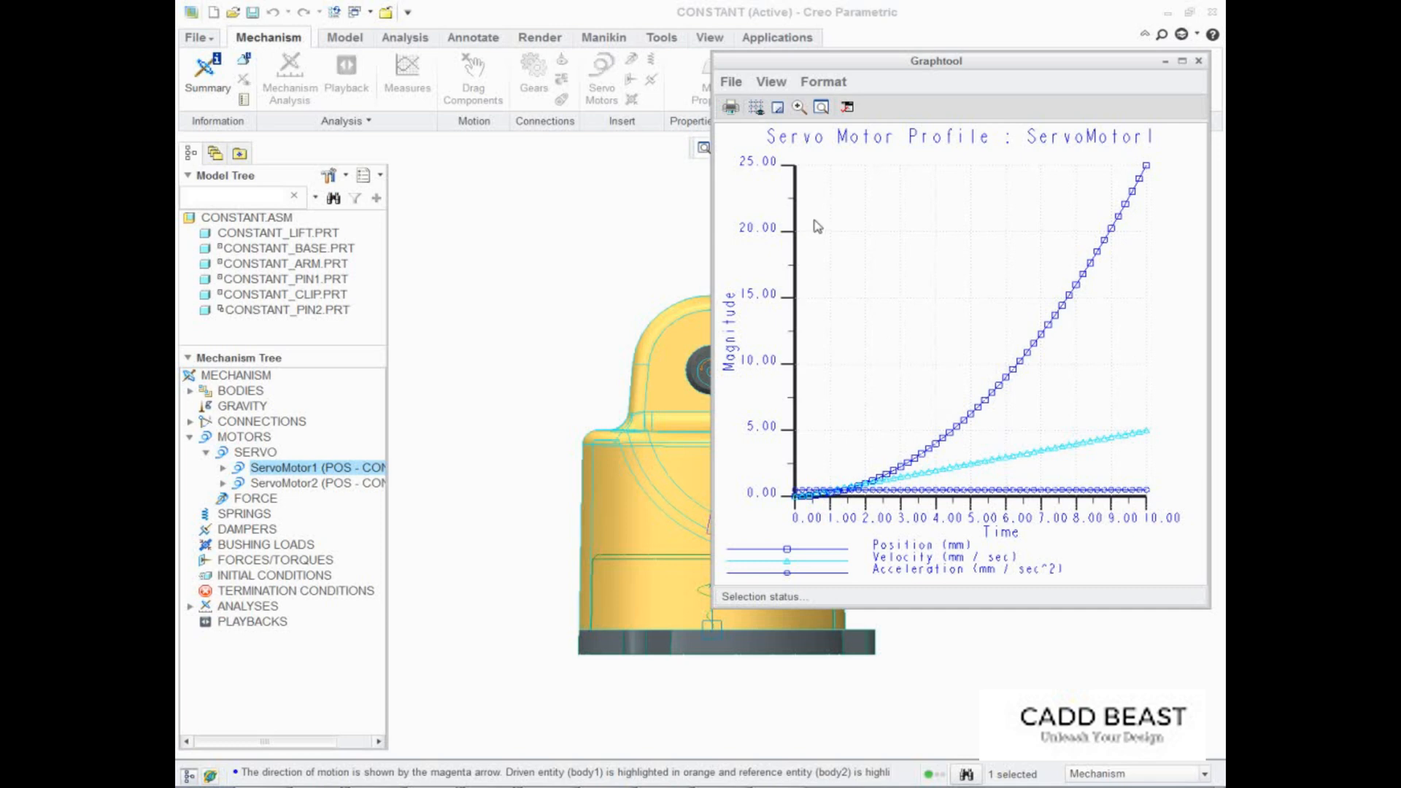
click(731, 82)
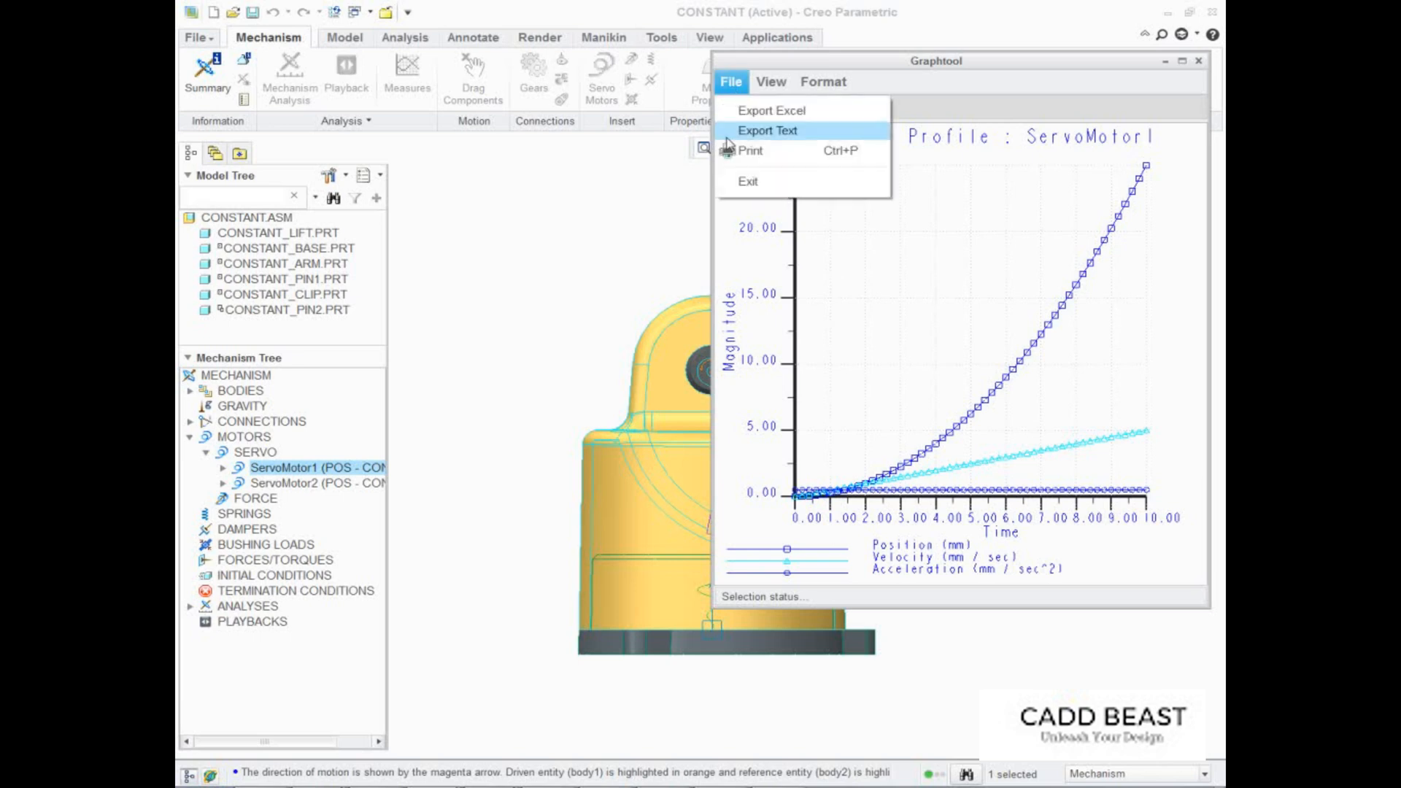
click(737, 183)
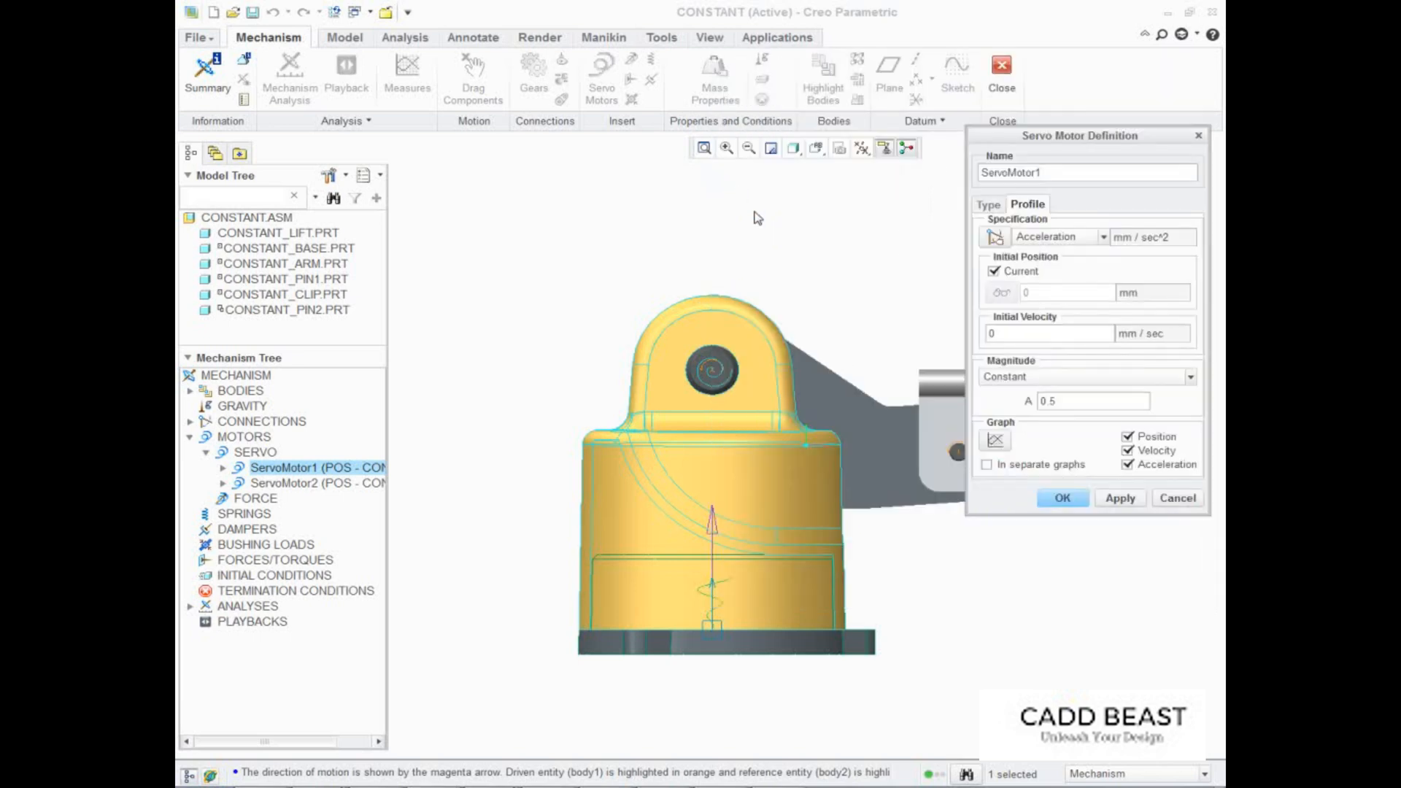
click(1063, 497)
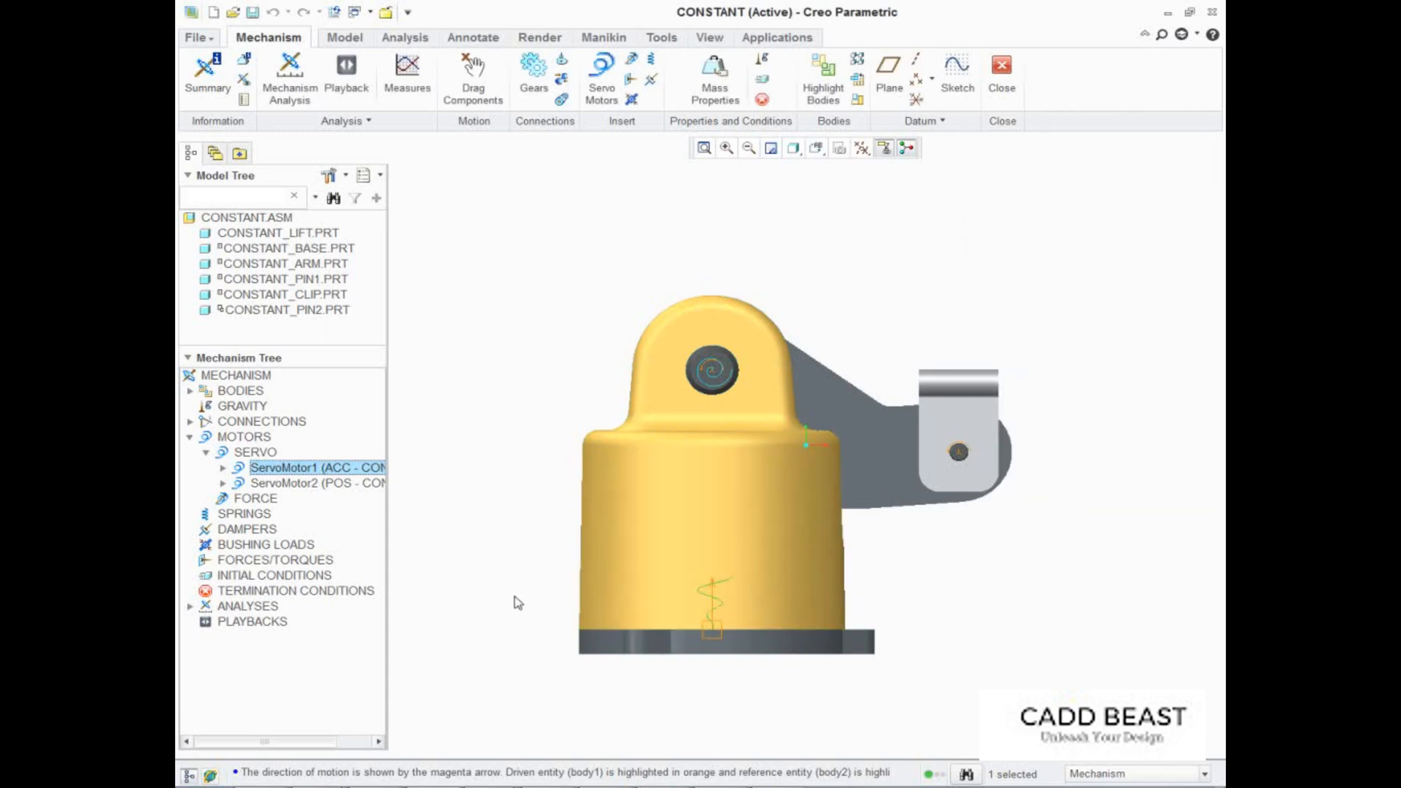
Run the existing kinematic analysis AnalysisDefinition1 from the mechanism's analyses.
click(190, 608)
right_click(240, 623)
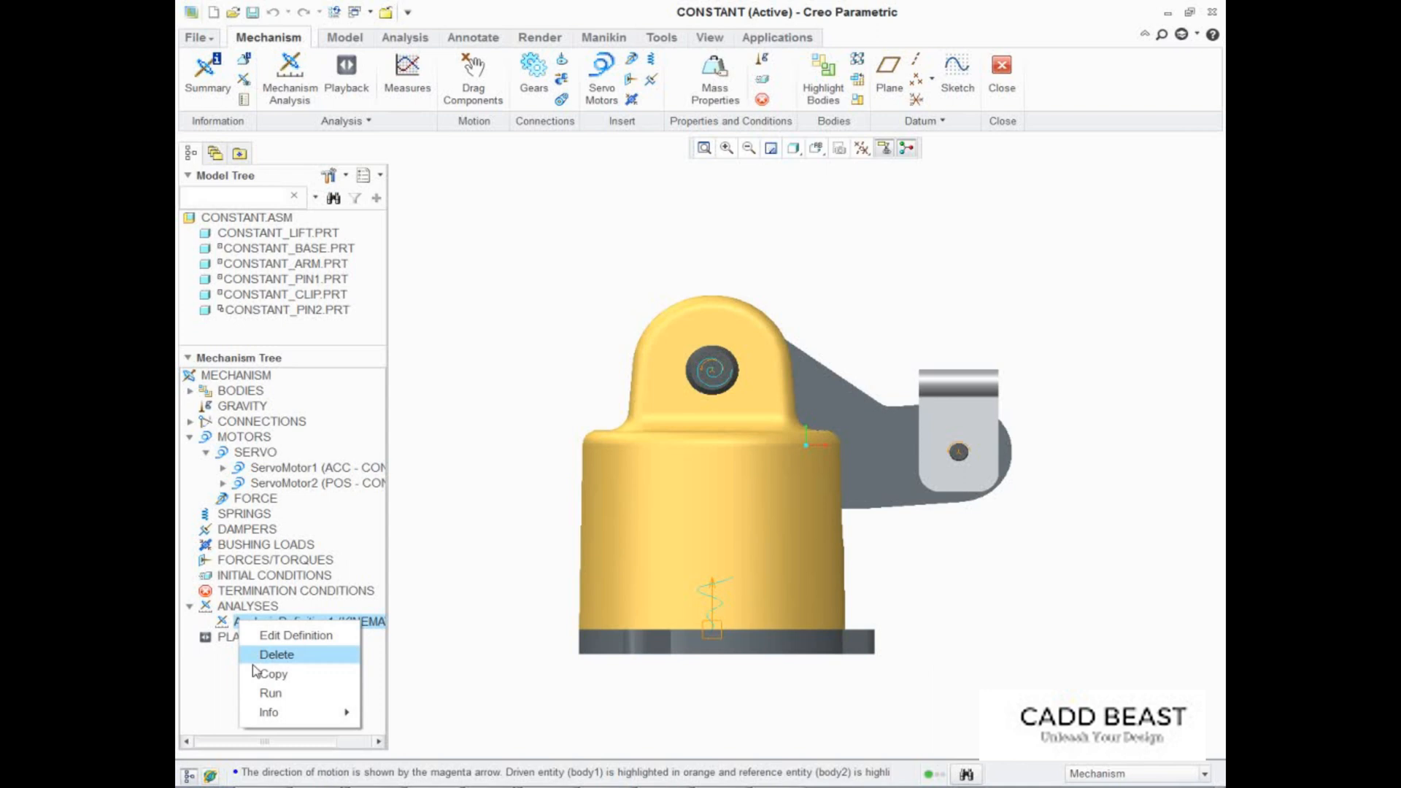
click(255, 697)
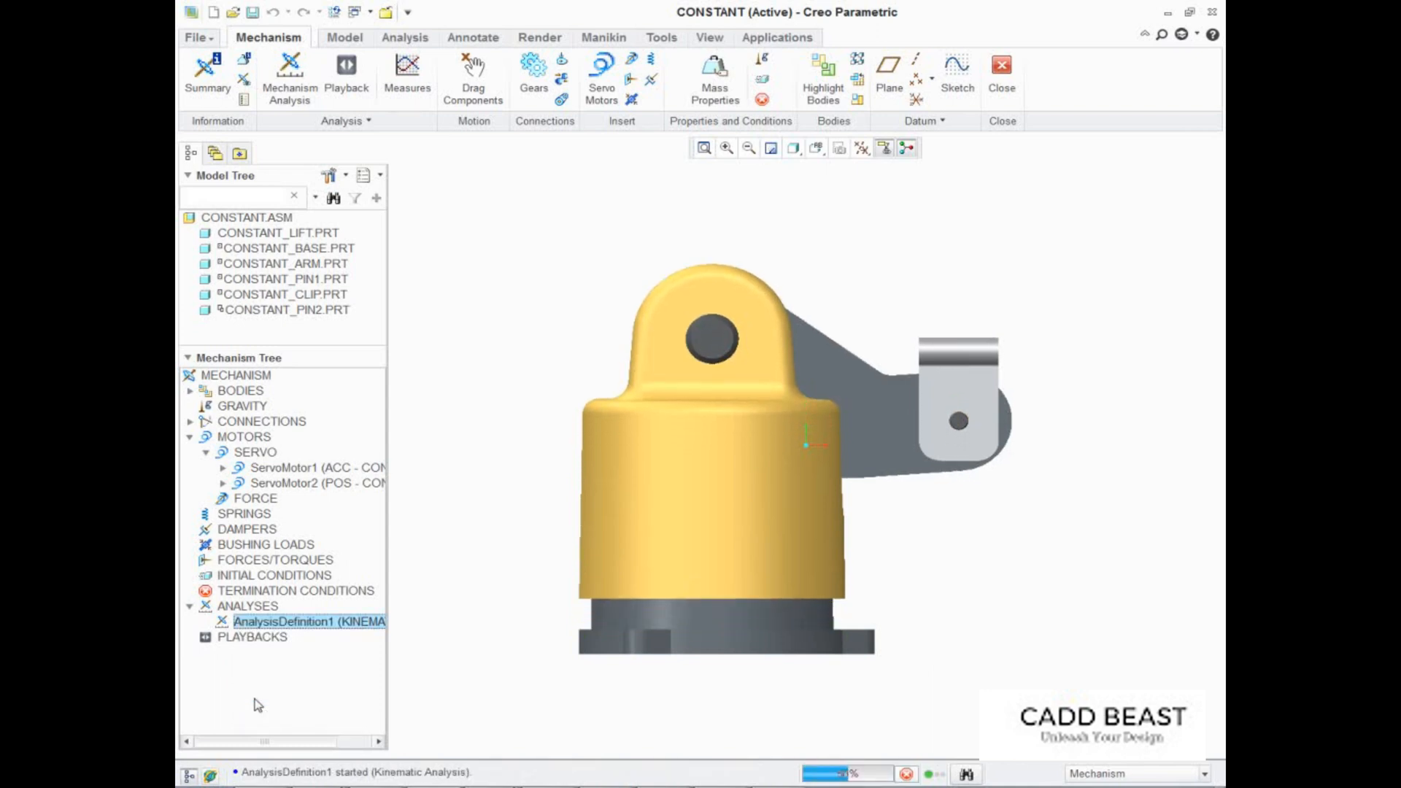